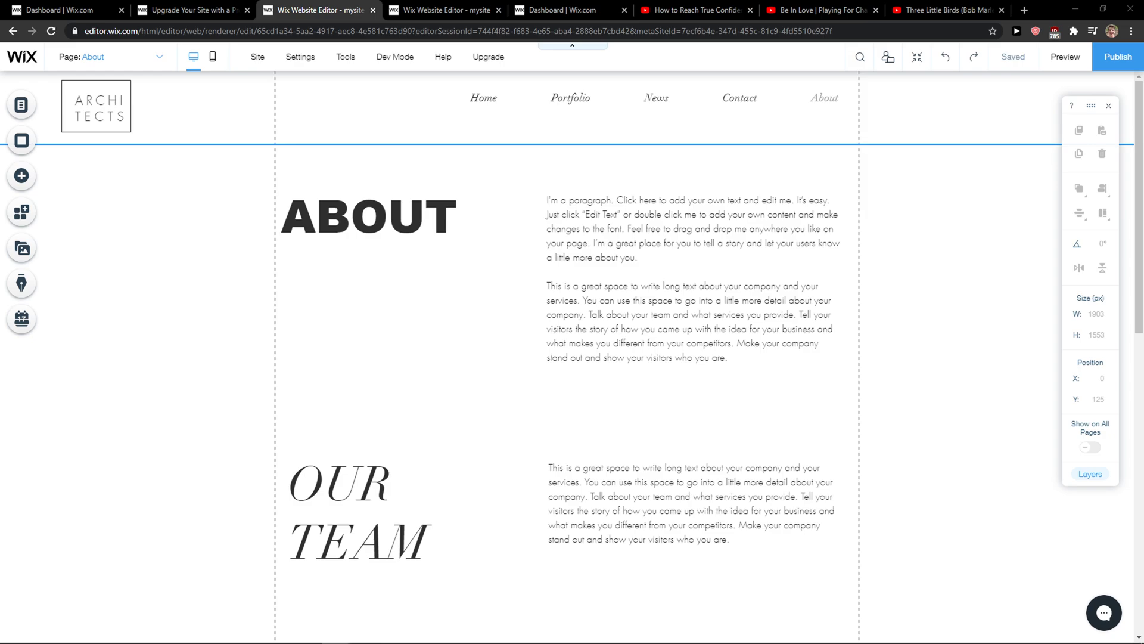
{"action": "scroll", "coordinate": [326, 390], "scroll_direction": "down", "scroll_amount": 4}
{"action": "scroll", "coordinate": [327, 391], "scroll_direction": "down", "scroll_amount": 3}
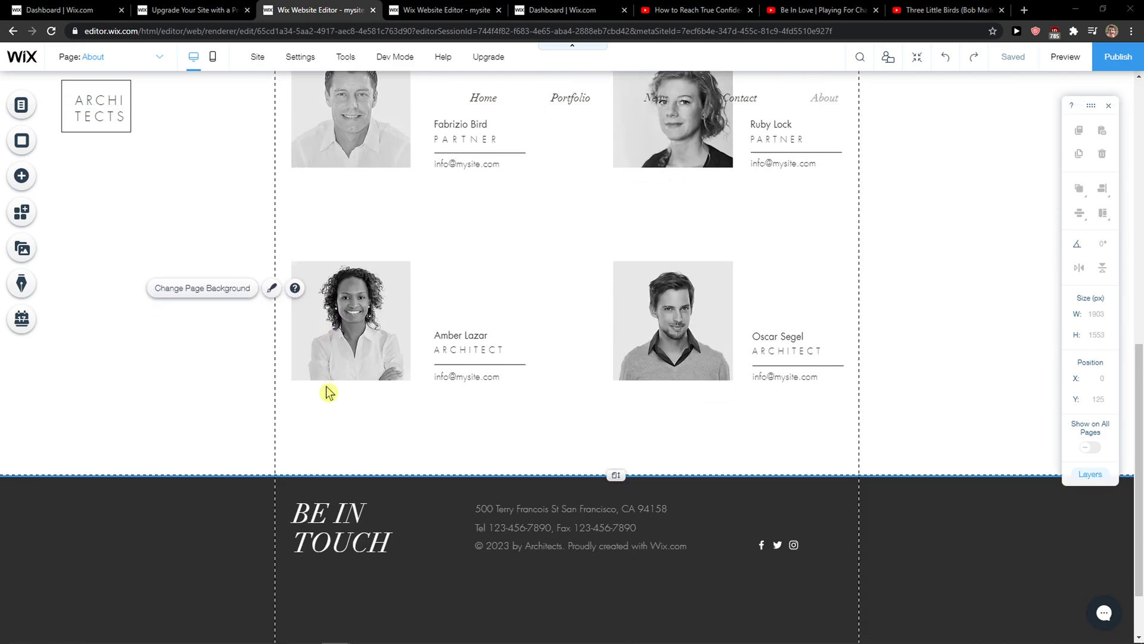
{"action": "scroll", "coordinate": [326, 391], "scroll_direction": "up", "scroll_amount": 5}
{"action": "scroll", "coordinate": [326, 387], "scroll_direction": "up", "scroll_amount": 4}
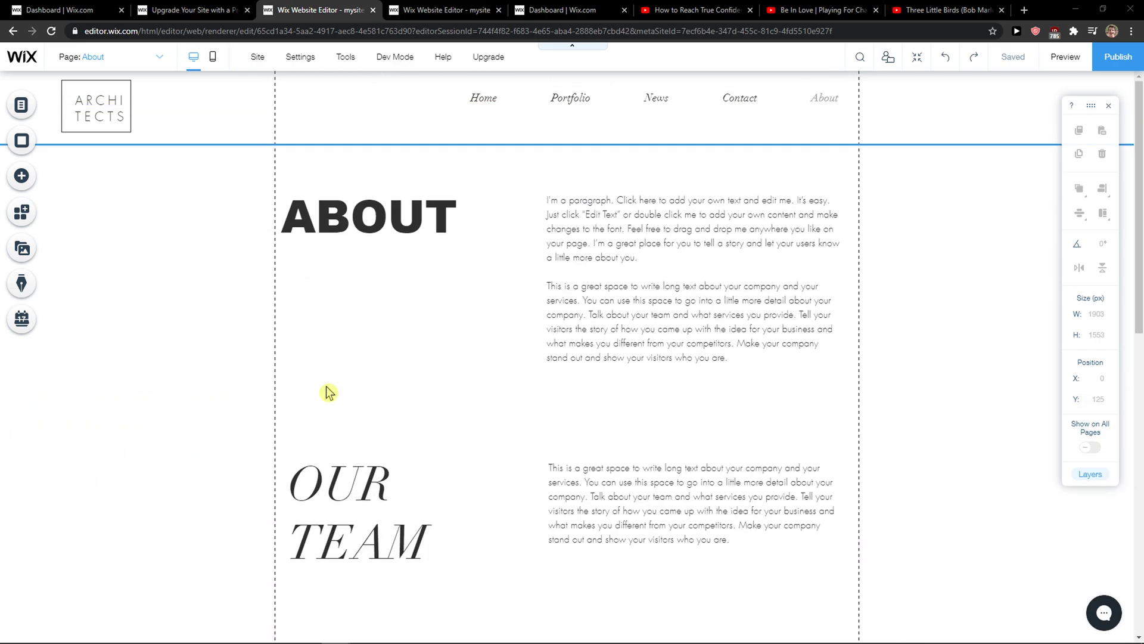
Step: Switch to the Home page and keep its layout as Standard, with header and footer shown
{"action": "left_click", "coordinate": [21, 105]}
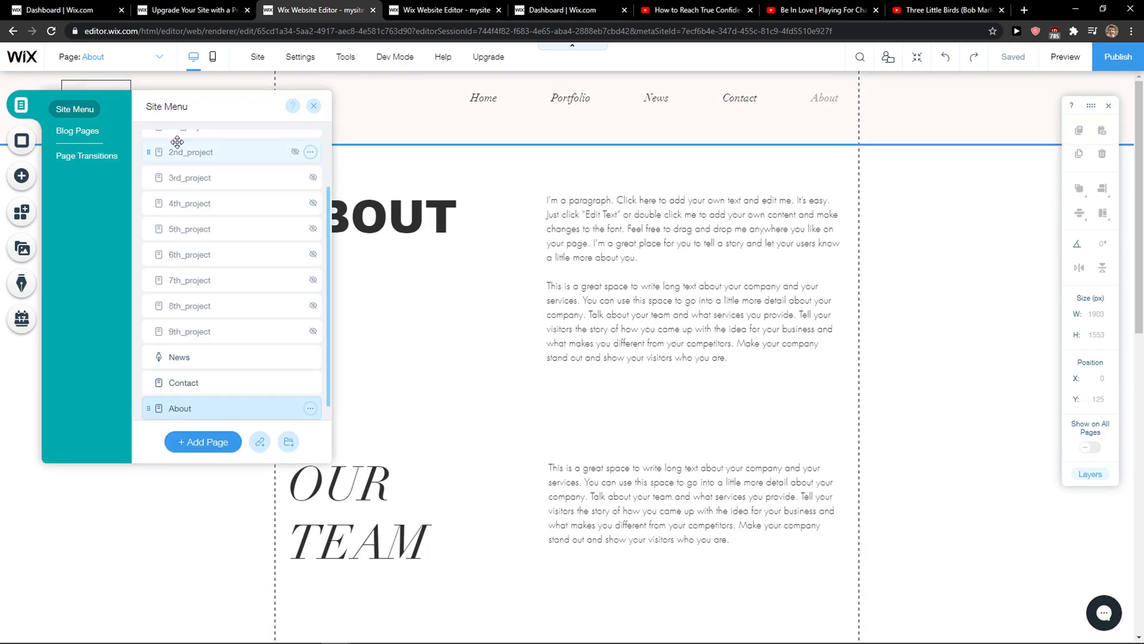
{"action": "left_click", "coordinate": [224, 146]}
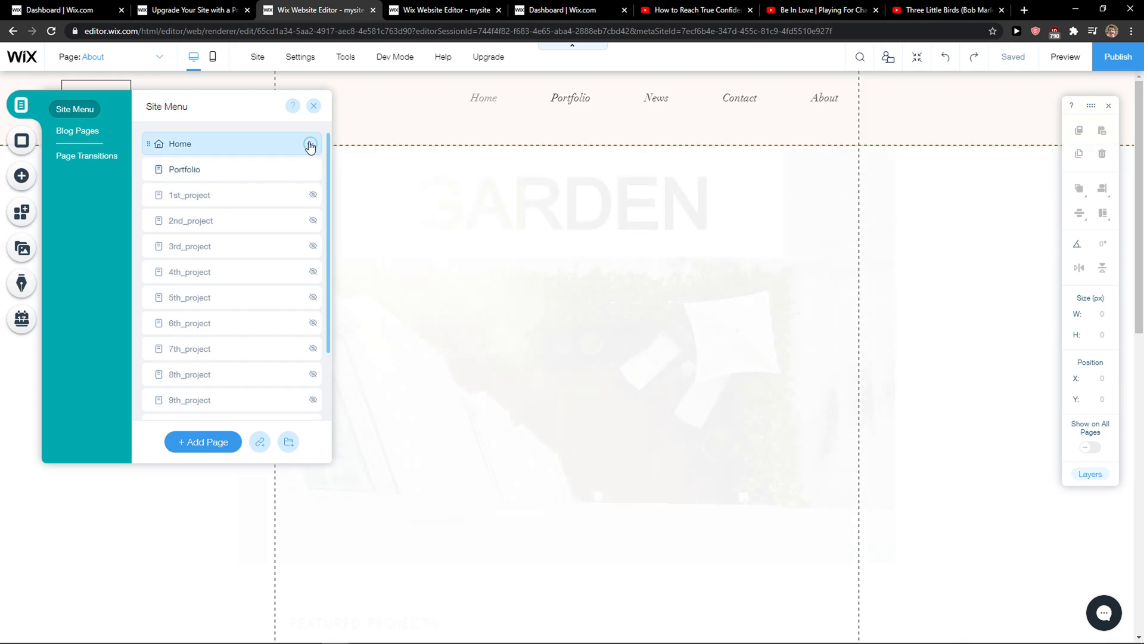
{"action": "left_click", "coordinate": [311, 144]}
{"action": "left_click", "coordinate": [349, 144]}
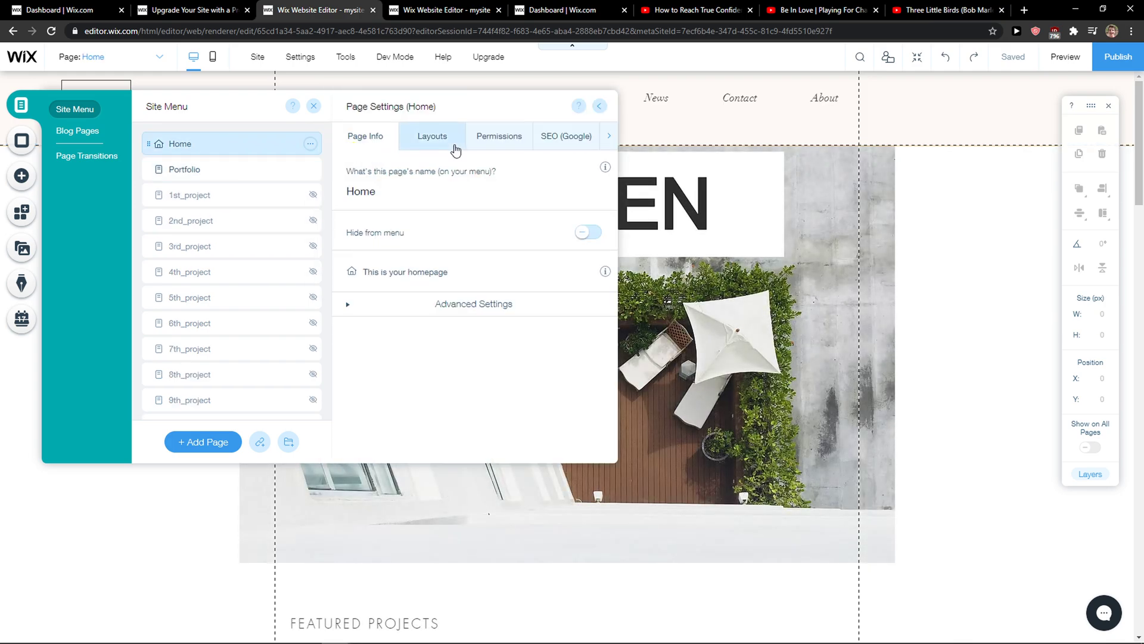
{"action": "left_click", "coordinate": [455, 150]}
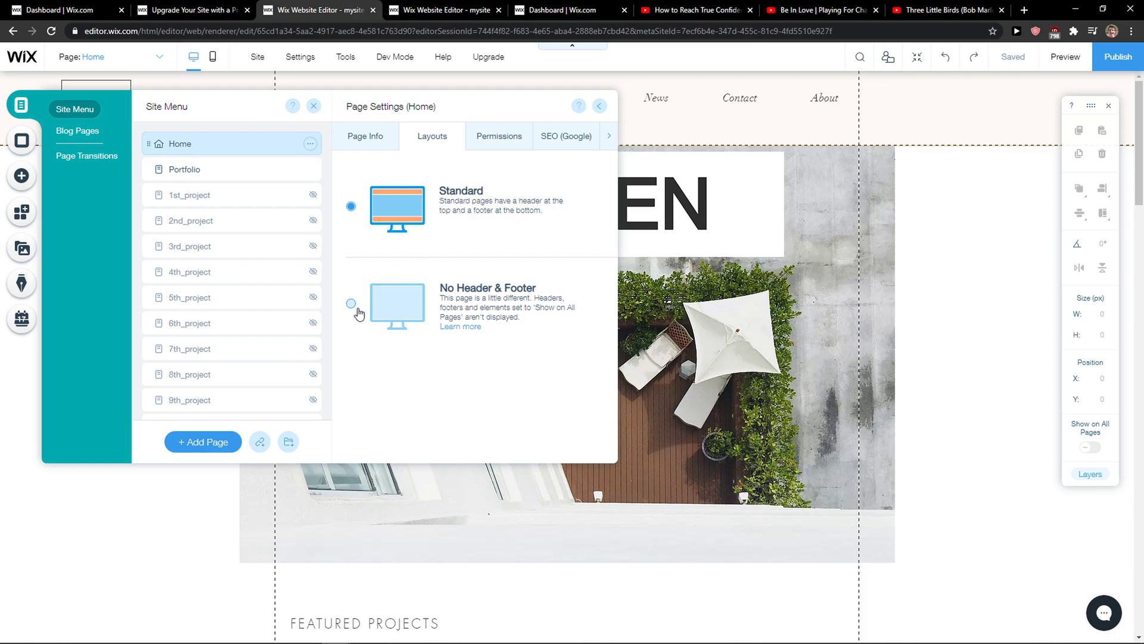
{"action": "left_click", "coordinate": [352, 304]}
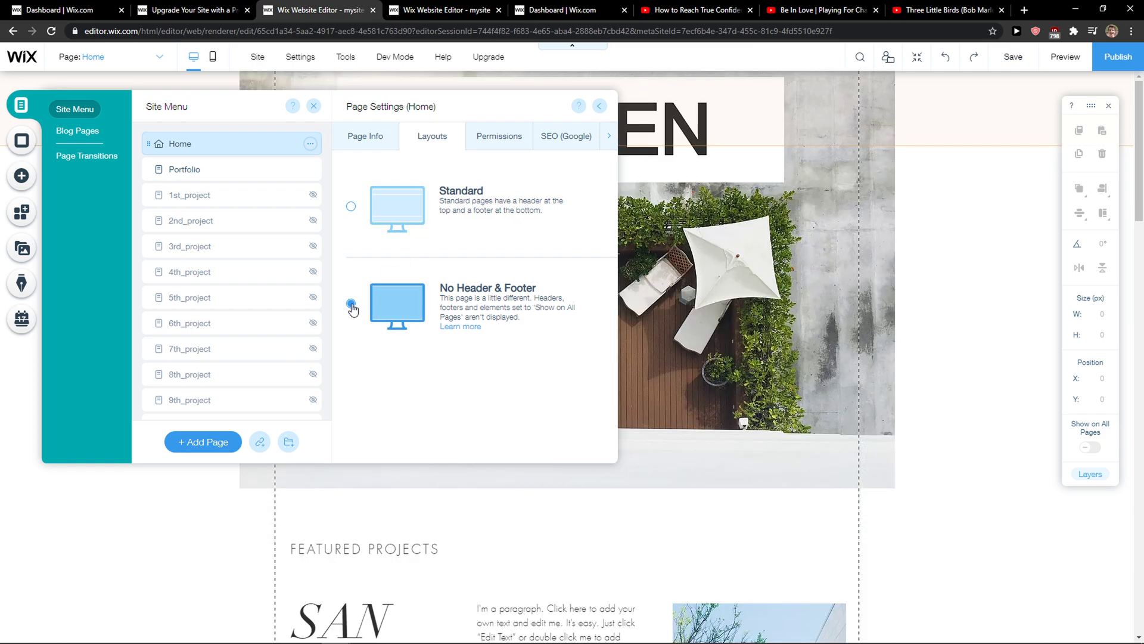
{"action": "left_click", "coordinate": [363, 211]}
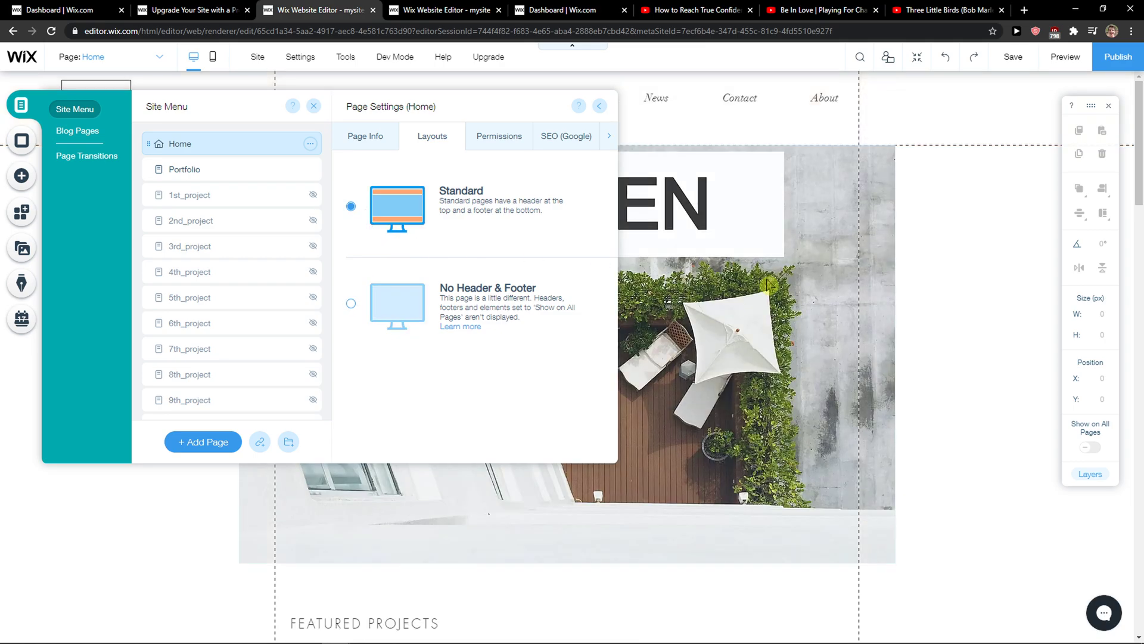
{"action": "left_click", "coordinate": [881, 338]}
{"action": "scroll", "coordinate": [904, 336], "scroll_direction": "down", "scroll_amount": 2}
{"action": "scroll", "coordinate": [905, 336], "scroll_direction": "down", "scroll_amount": 3}
{"action": "scroll", "coordinate": [905, 336], "scroll_direction": "down", "scroll_amount": 4}
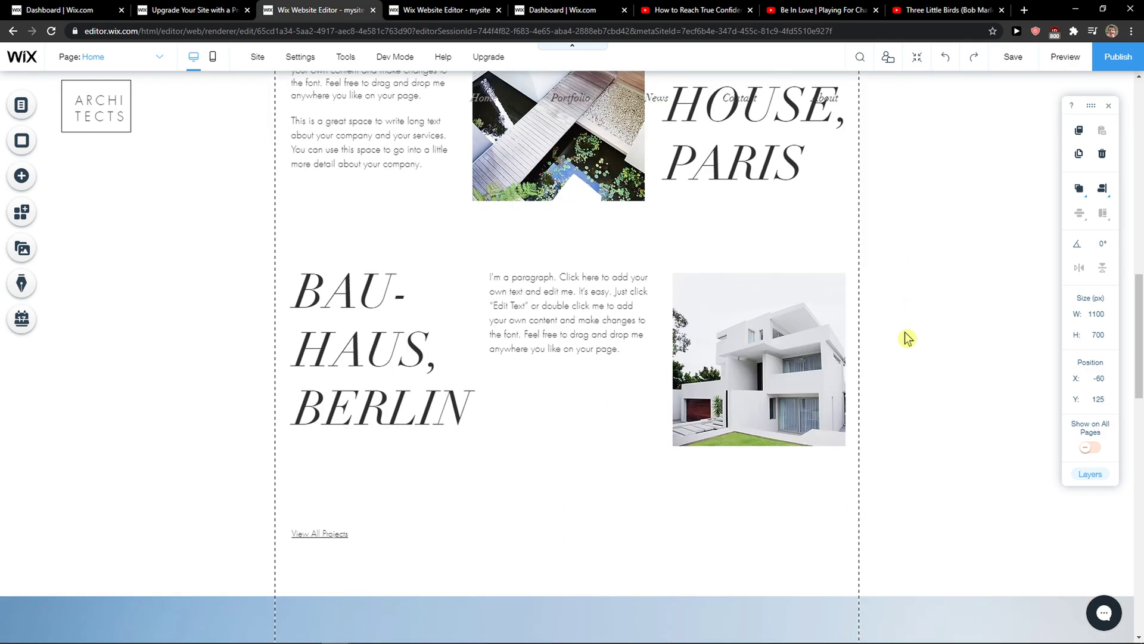
{"action": "scroll", "coordinate": [905, 338], "scroll_direction": "down", "scroll_amount": 5}
{"action": "scroll", "coordinate": [881, 345], "scroll_direction": "down", "scroll_amount": 5}
{"action": "scroll", "coordinate": [805, 376], "scroll_direction": "down", "scroll_amount": 3}
Step: Set the footer design to No Color
{"action": "left_click", "coordinate": [358, 567]}
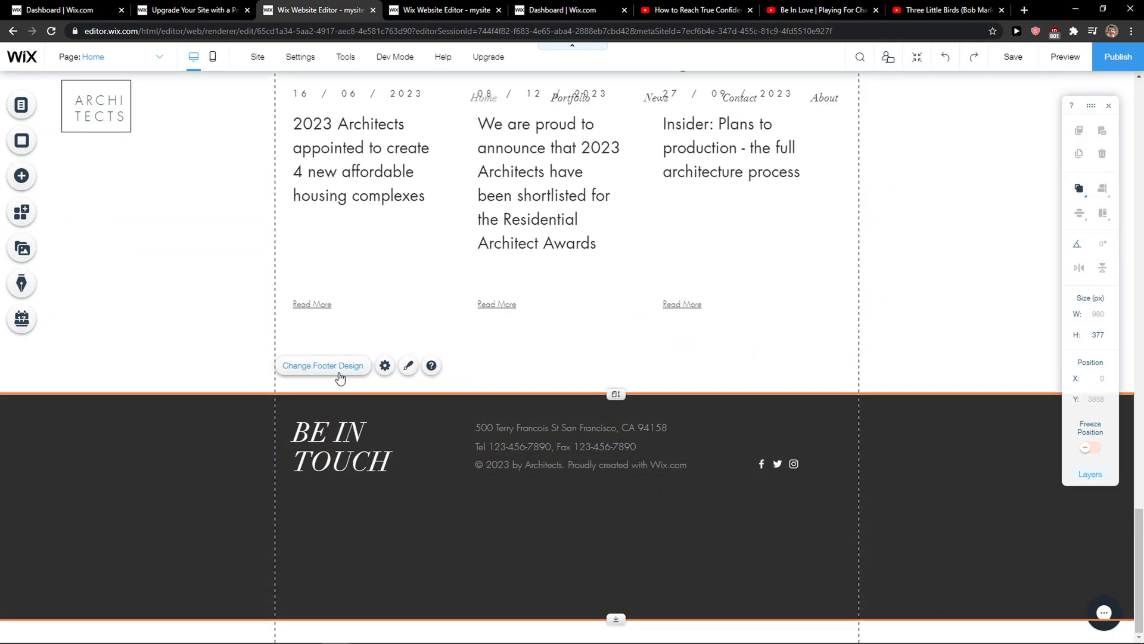
{"action": "left_click", "coordinate": [340, 377]}
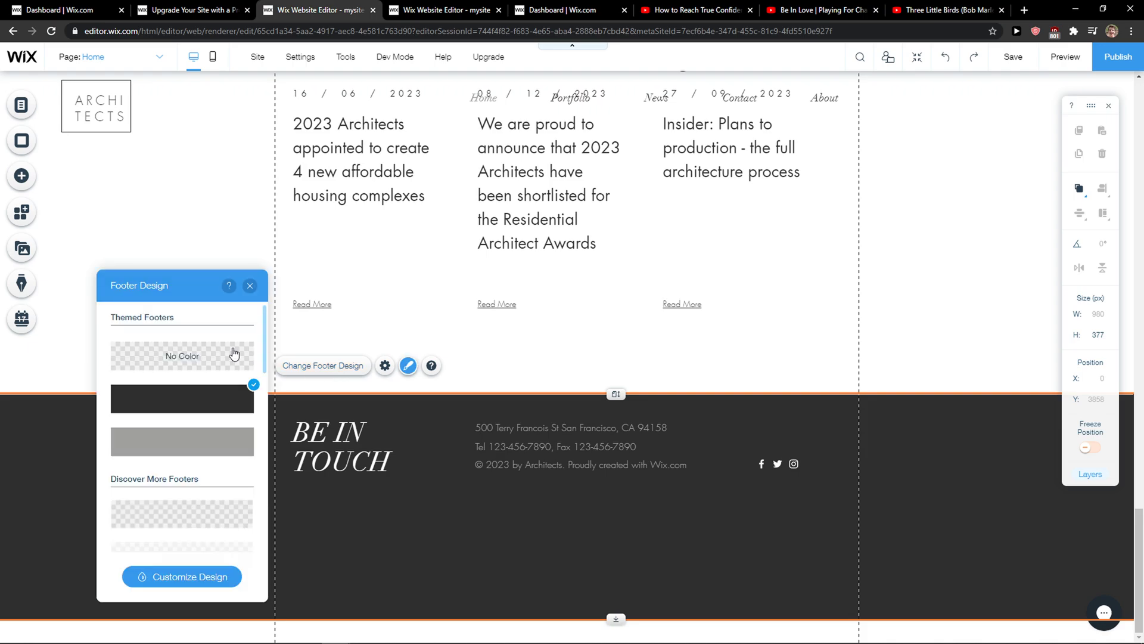
{"action": "left_click", "coordinate": [220, 357]}
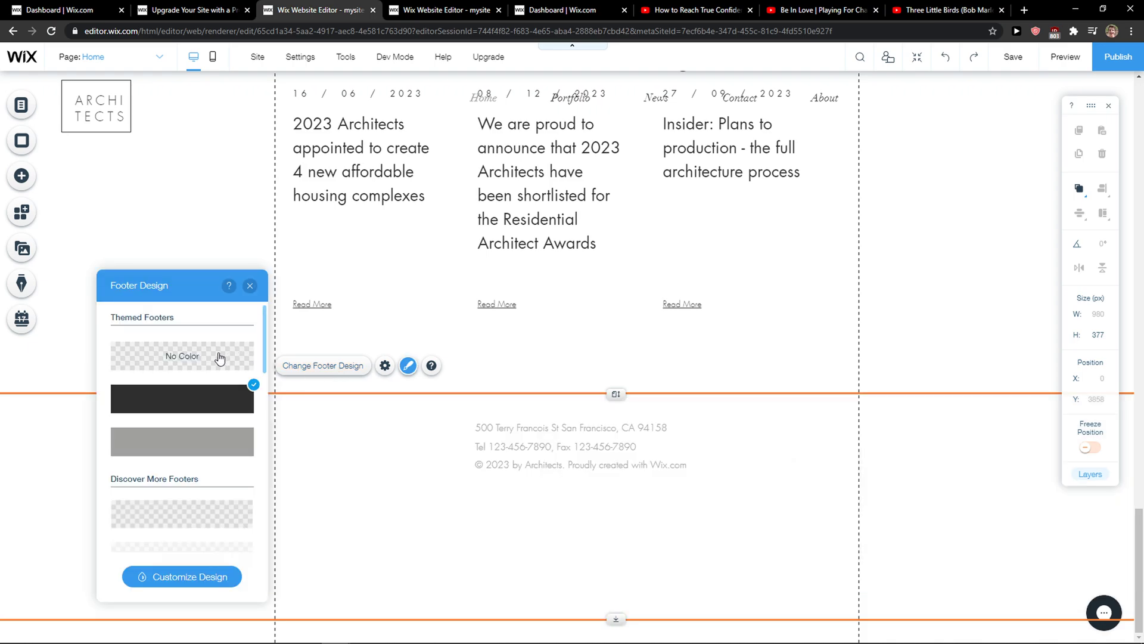
Step: Delete the footer text and social icons, then shrink the footer to about 127 px
{"action": "left_click", "coordinate": [429, 454]}
{"action": "key", "text": "Delete"}
{"action": "left_click", "coordinate": [595, 471]}
{"action": "key", "text": "Delete"}
{"action": "left_click", "coordinate": [739, 460]}
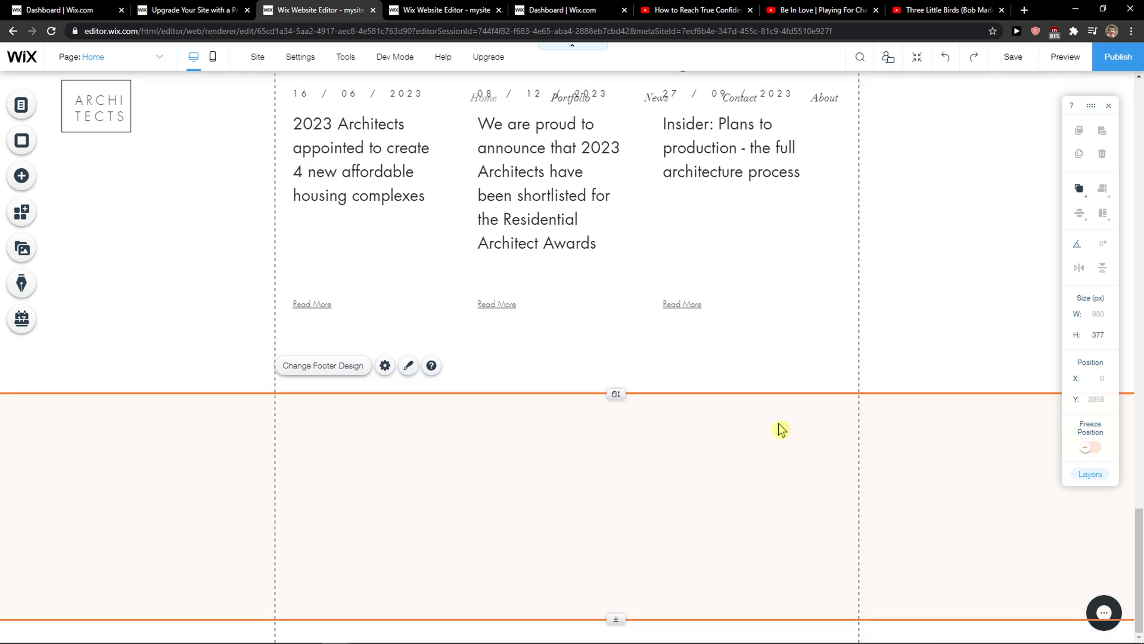
{"action": "left_click_drag", "start_coordinate": [618, 620], "coordinate": [610, 557]}
{"action": "left_click", "coordinate": [548, 532]}
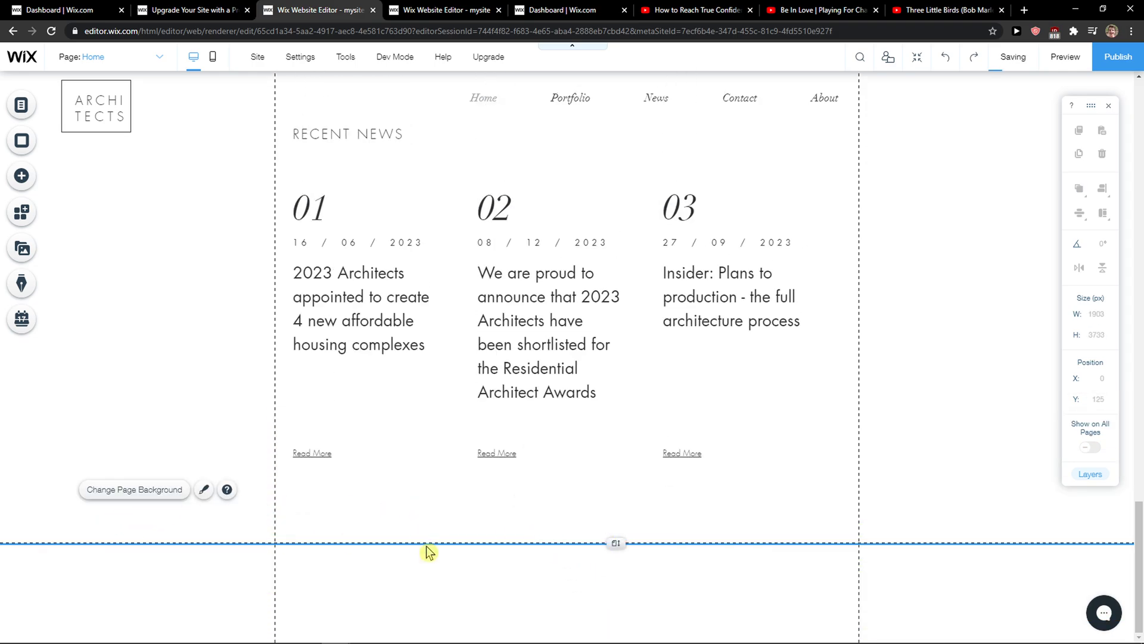
{"action": "left_click", "coordinate": [419, 579]}
{"action": "scroll", "coordinate": [503, 402], "scroll_direction": "up", "scroll_amount": 10}
{"action": "scroll", "coordinate": [504, 403], "scroll_direction": "up", "scroll_amount": 10}
{"action": "scroll", "coordinate": [572, 417], "scroll_direction": "up", "scroll_amount": 2}
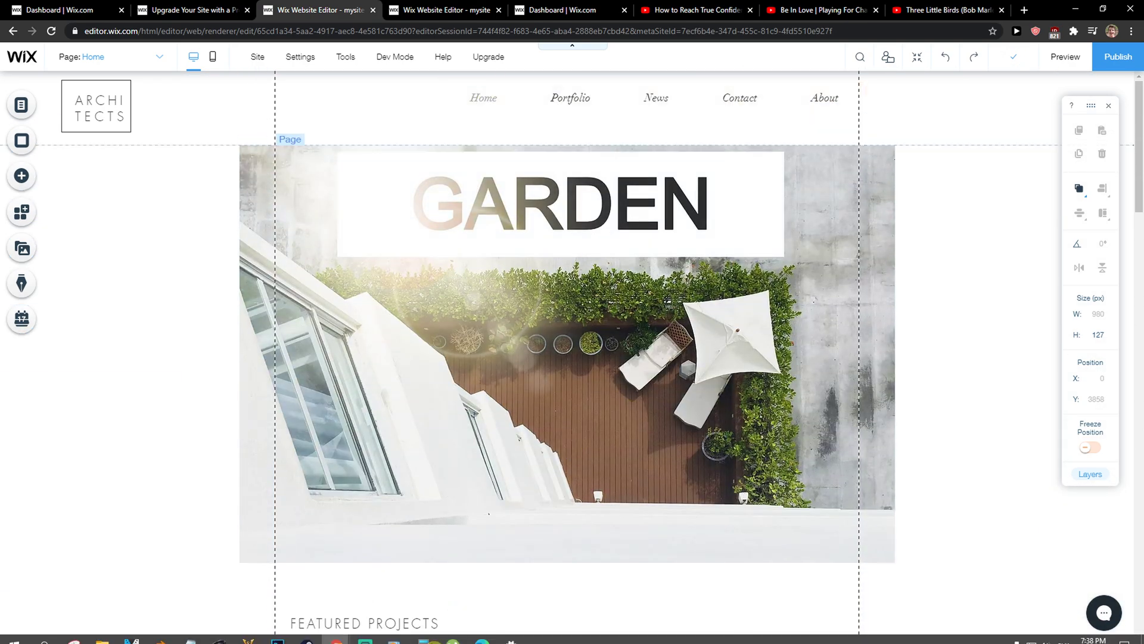